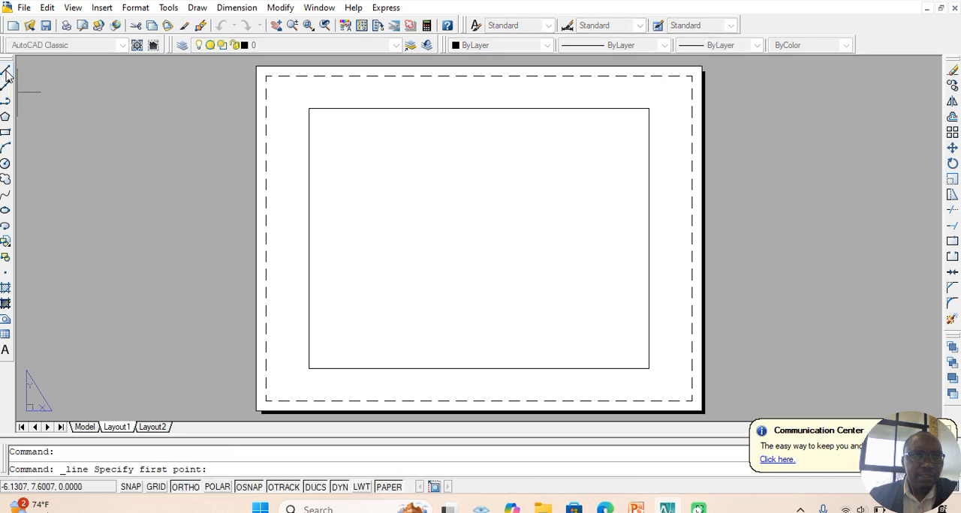
# Step: Draw a horizontal line about 1.4 units long near the upper-left corner inside the layout's inner frame
pyautogui.click(323, 140)
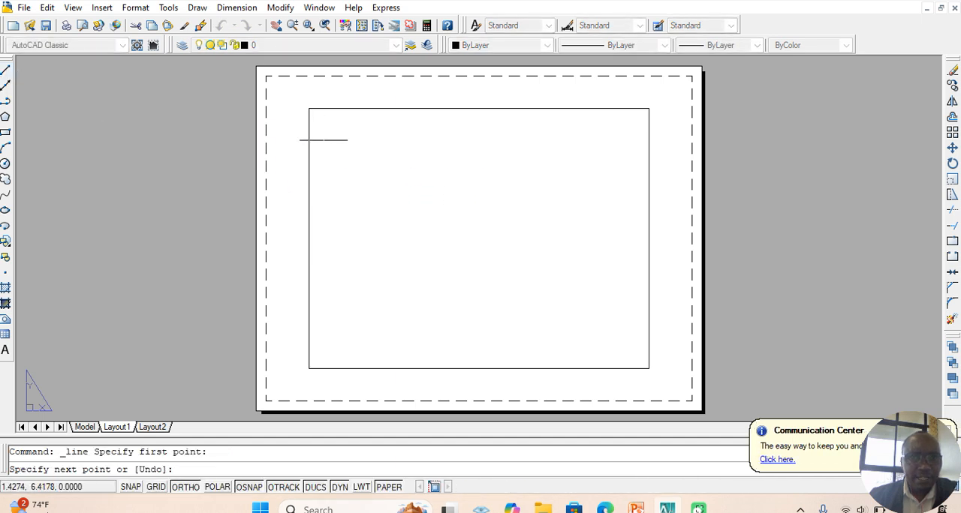
pyautogui.click(379, 140)
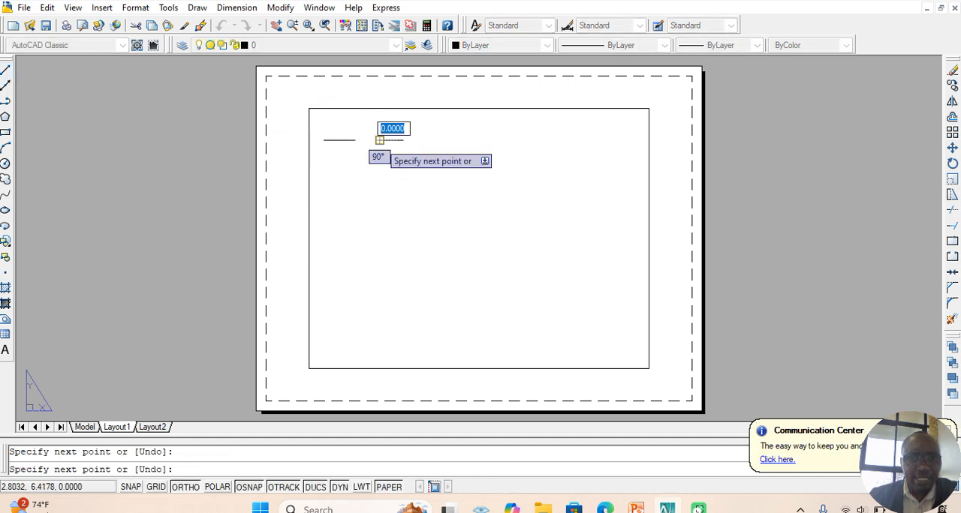
pyautogui.press('Return')
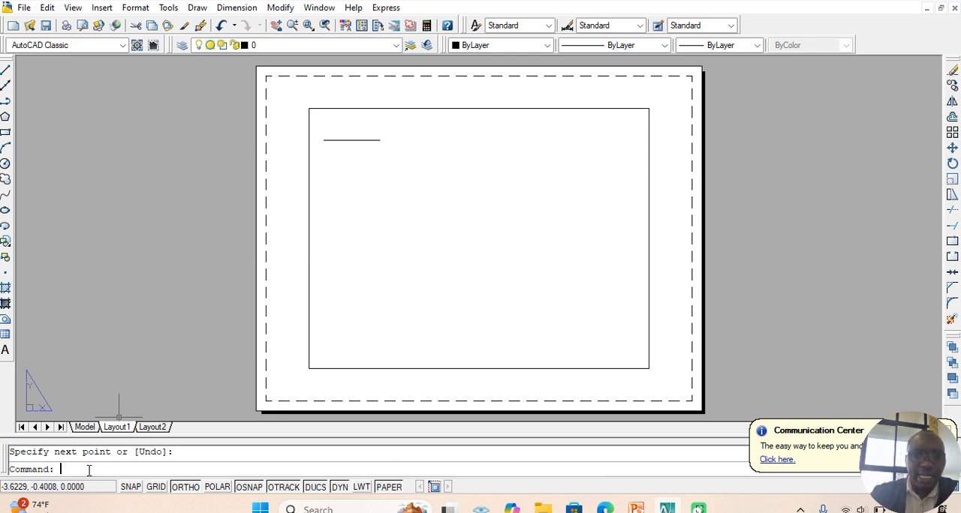
# Step: Add the single-line text LINE just below the horizontal line, accepting the 0.2 height and 0 rotation
pyautogui.write('DTEXT')
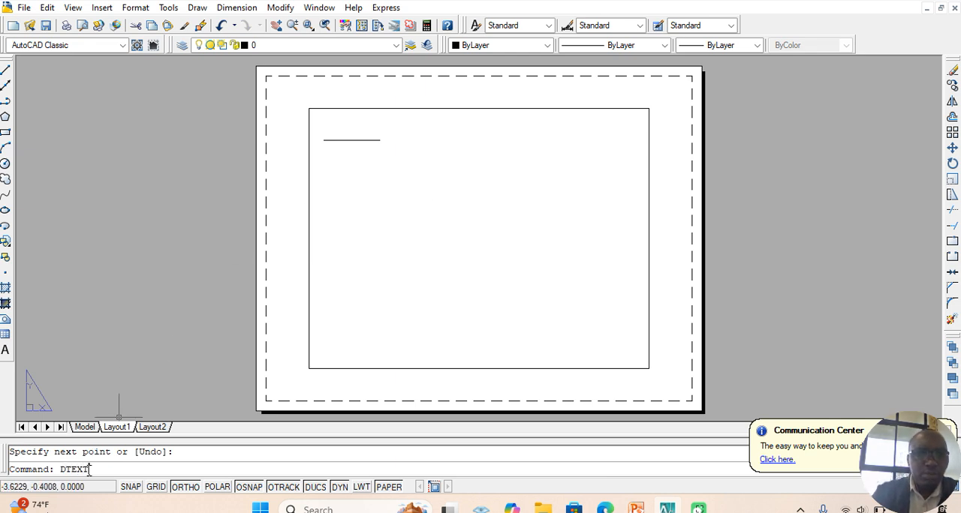
pyautogui.press('Return')
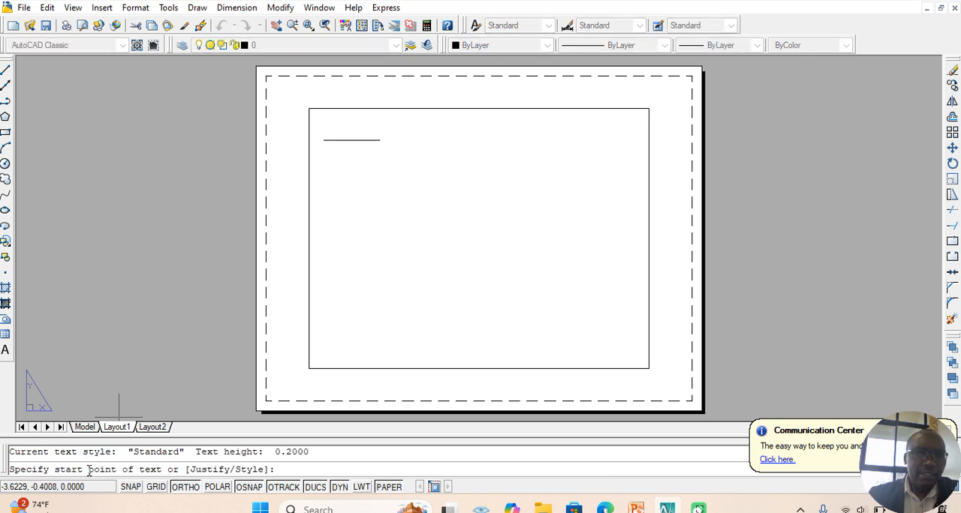
pyautogui.click(326, 156)
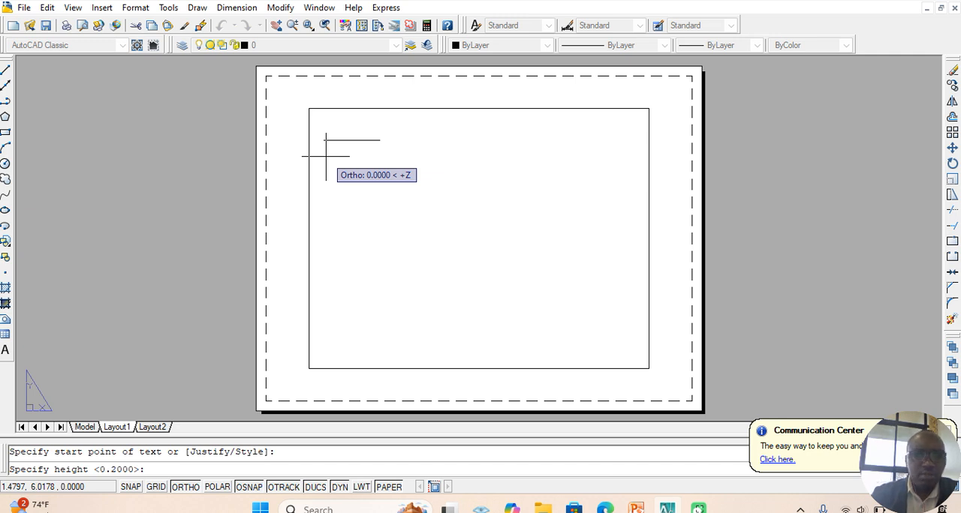
pyautogui.press('Return')
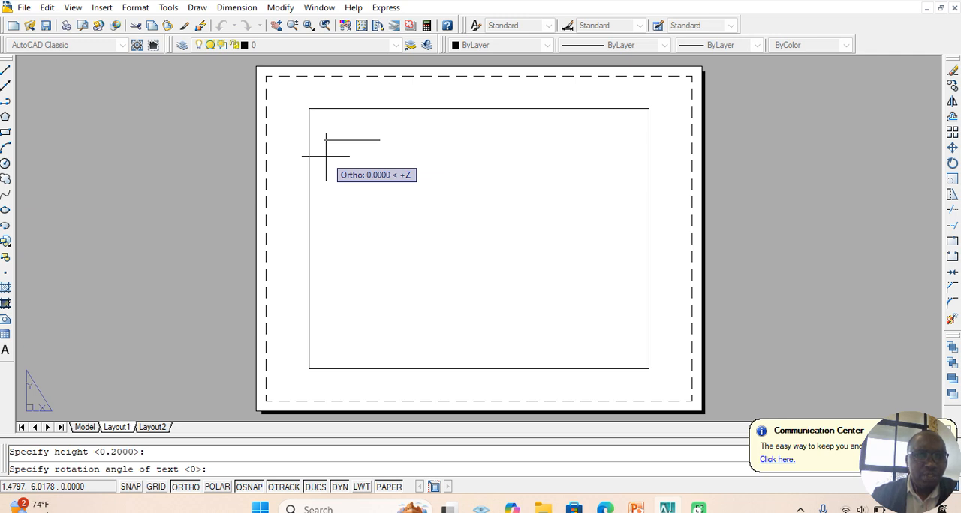
pyautogui.press('Return')
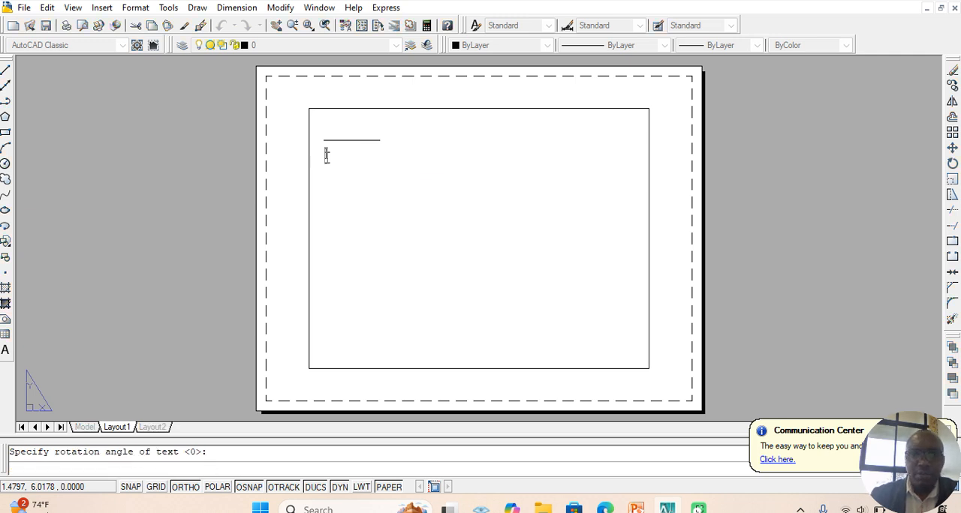
pyautogui.write('LINE')
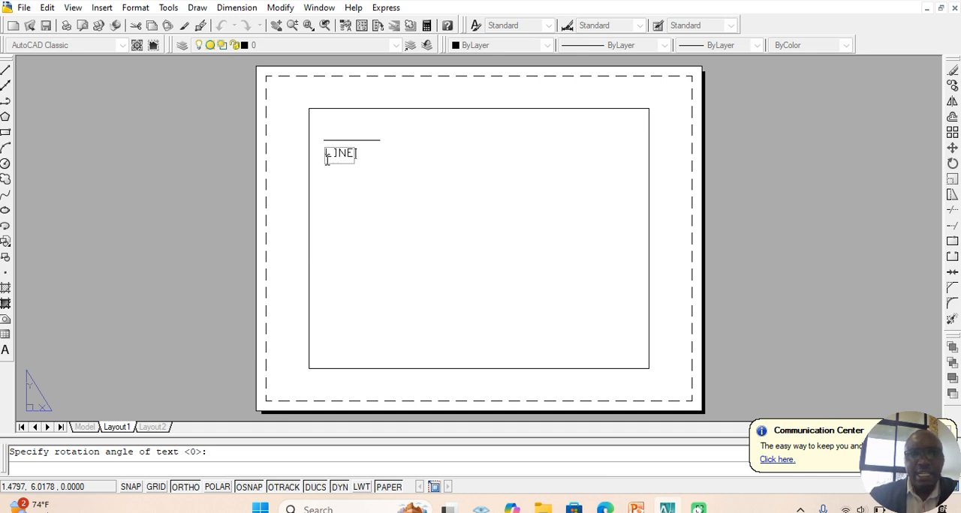
pyautogui.click(496, 192)
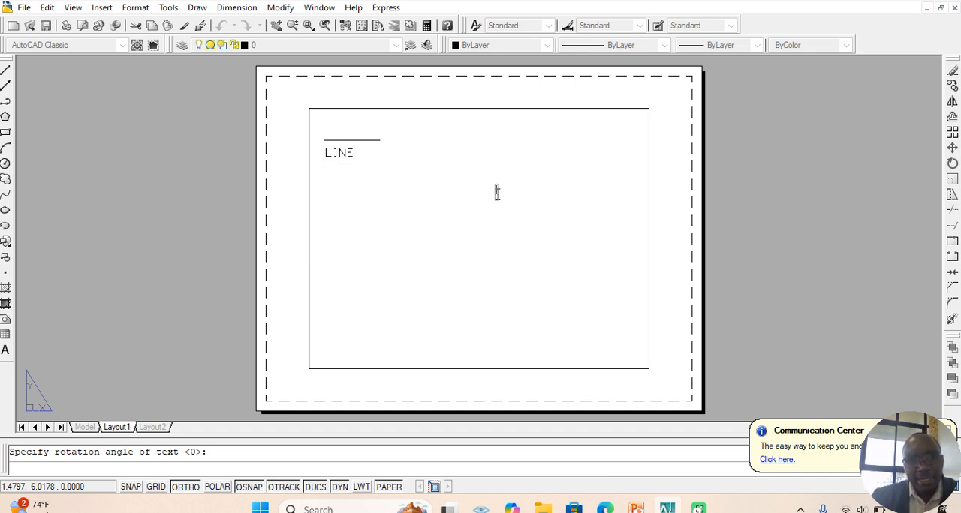
pyautogui.press('Return')
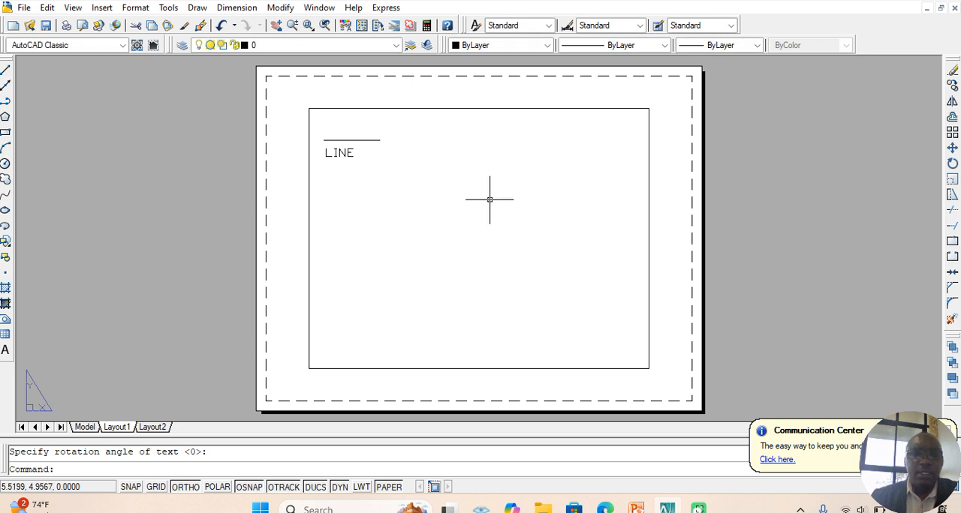
# Step: Draw a six-sided polygon inscribed in a circle below the LINE label, centred at about 2.42, 5.24
pyautogui.click(5, 118)
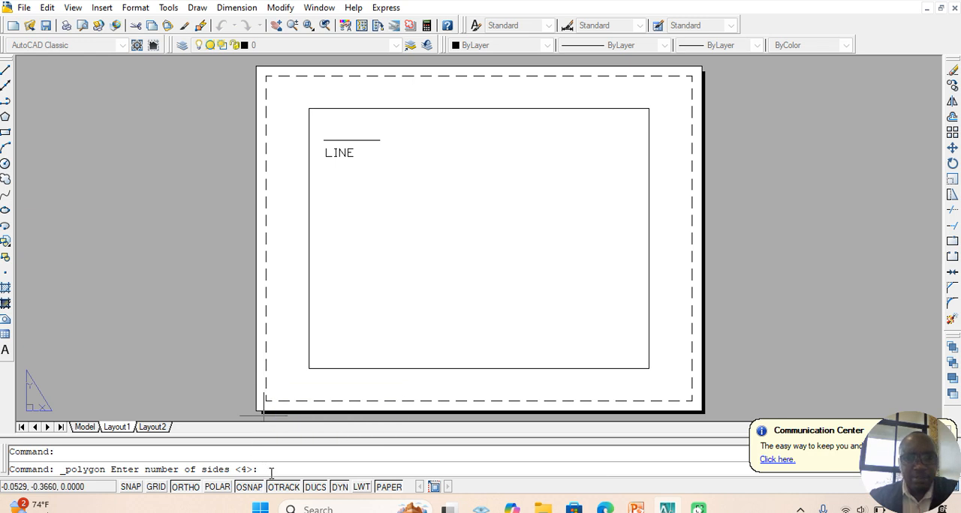
pyautogui.write('6')
pyautogui.press('Return')
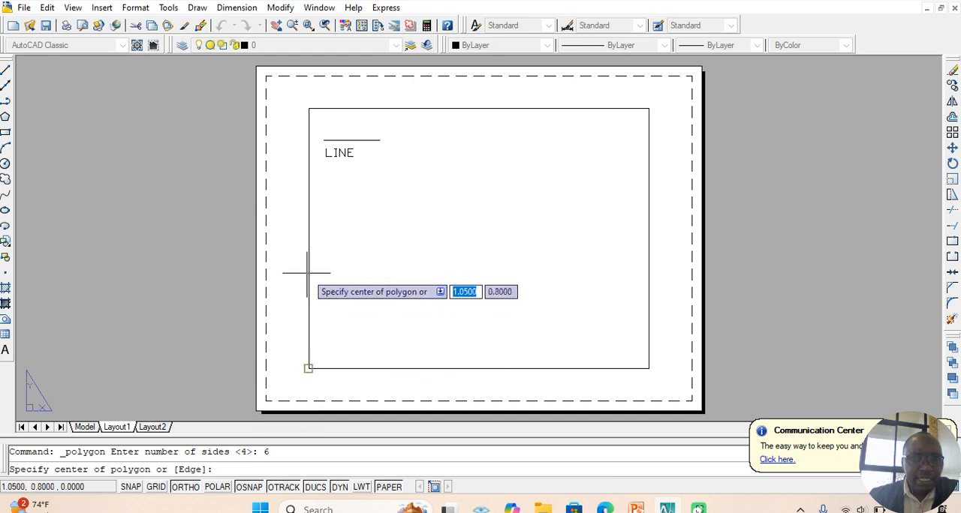
pyautogui.click(363, 188)
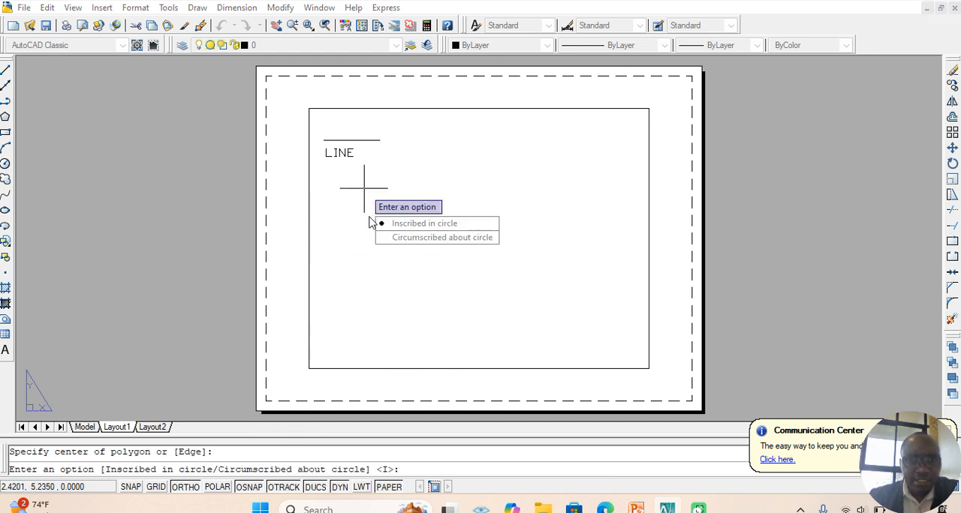
pyautogui.click(394, 224)
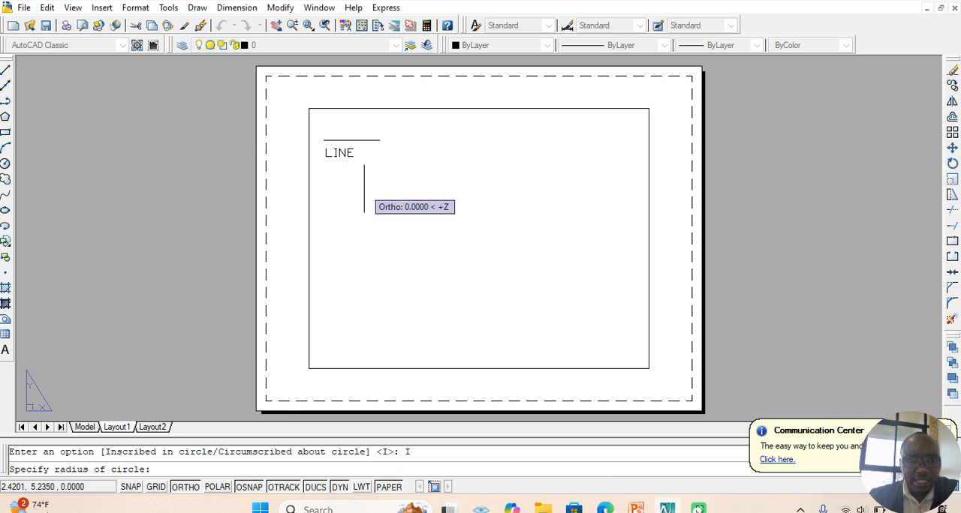
pyautogui.click(364, 219)
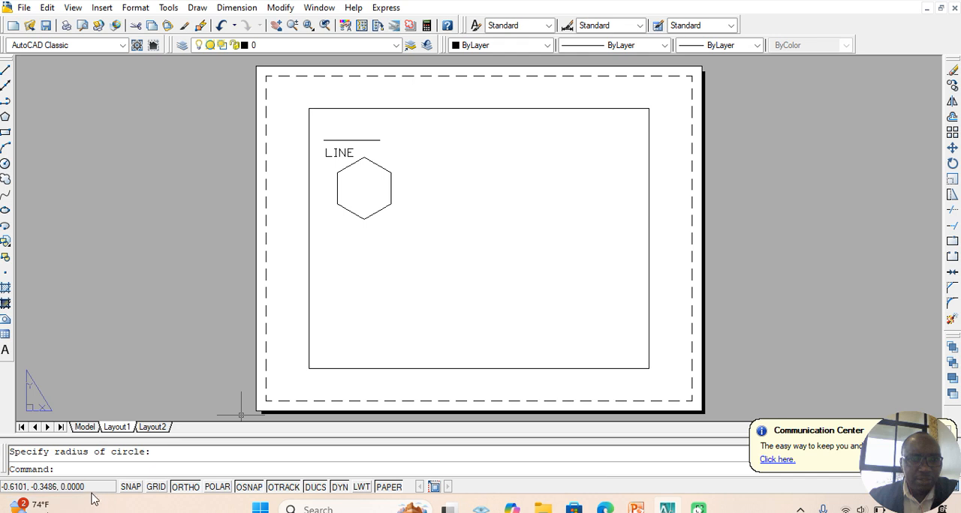
# Step: Add the single-line text POLYGON just below the hexagon with the default 0.2 height and 0 rotation
pyautogui.write('DTEXT')
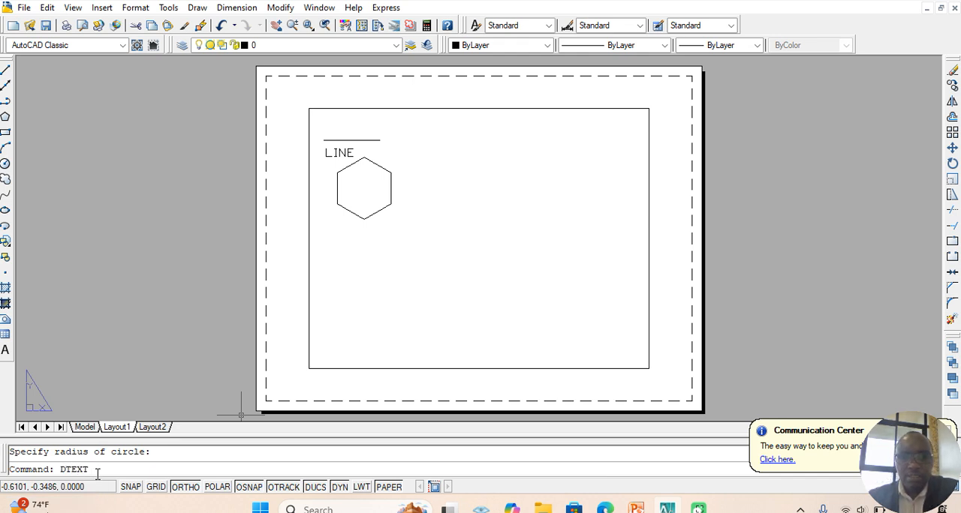
pyautogui.press('Return')
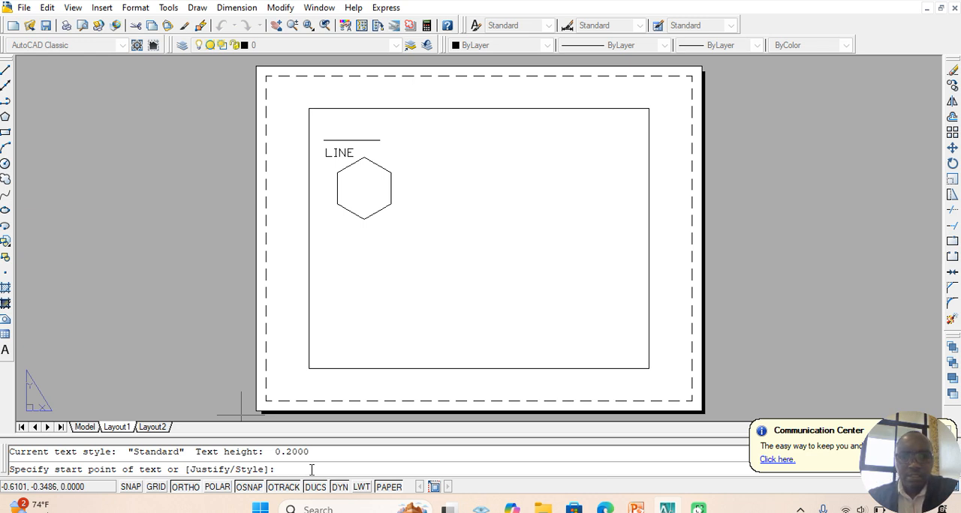
pyautogui.click(335, 232)
pyautogui.press('Return')
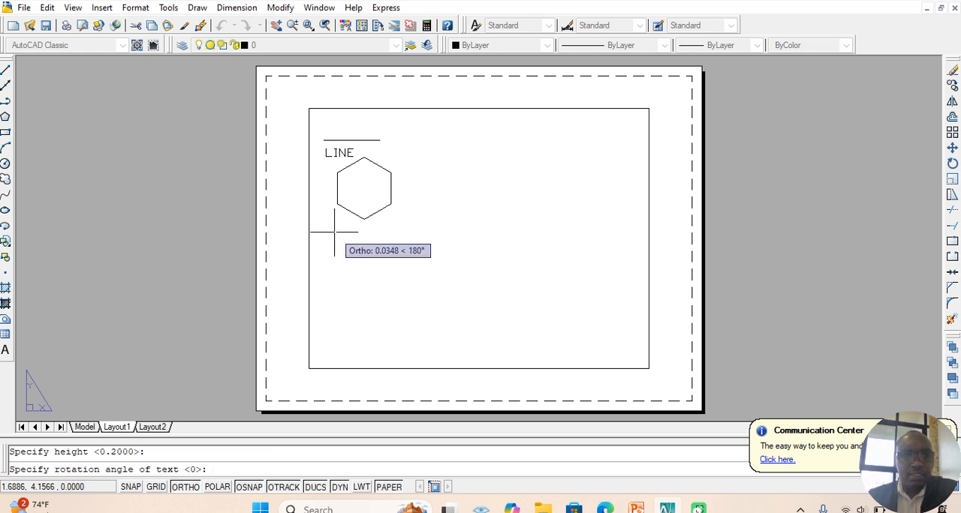
pyautogui.press('Return')
pyautogui.write('POLYGON')
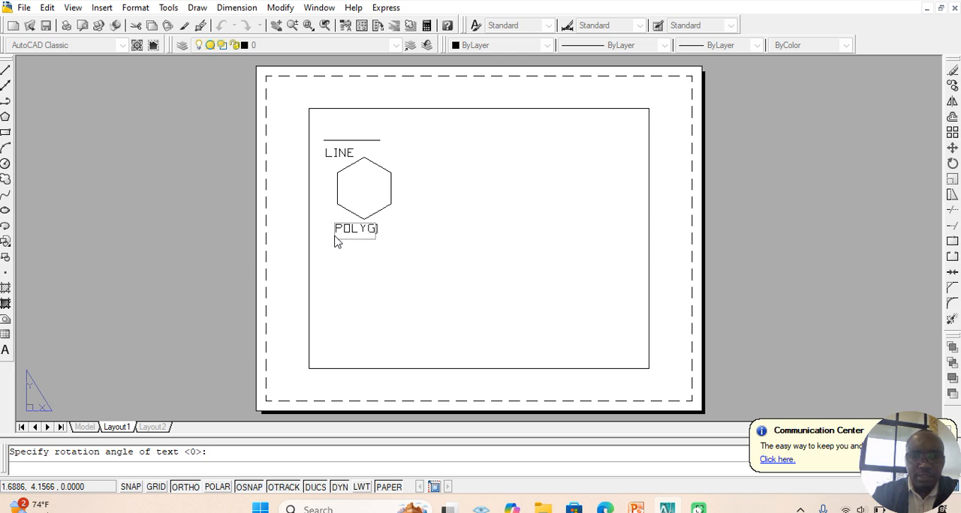
pyautogui.click(500, 235)
pyautogui.press('Return')
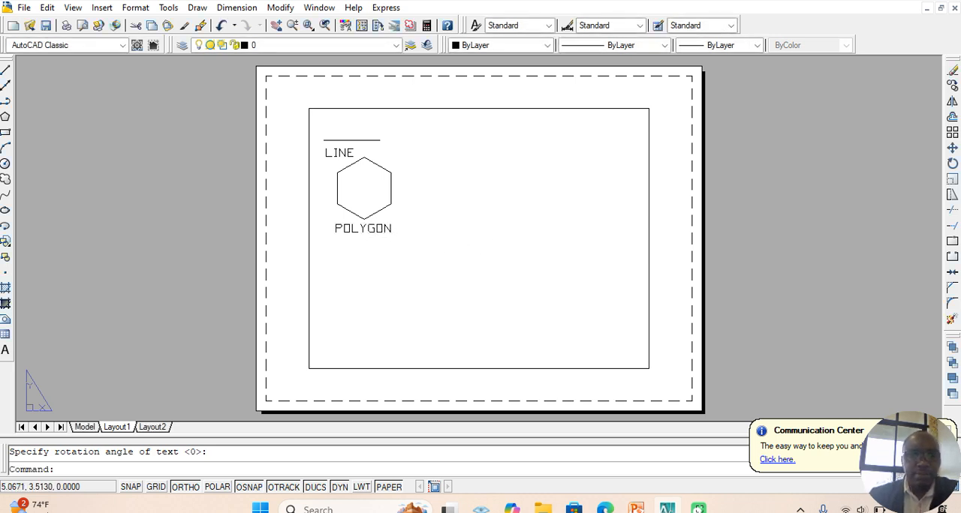
# Step: Draw a circle with a radius of 0.5 below the POLYGON label
pyautogui.click(5, 162)
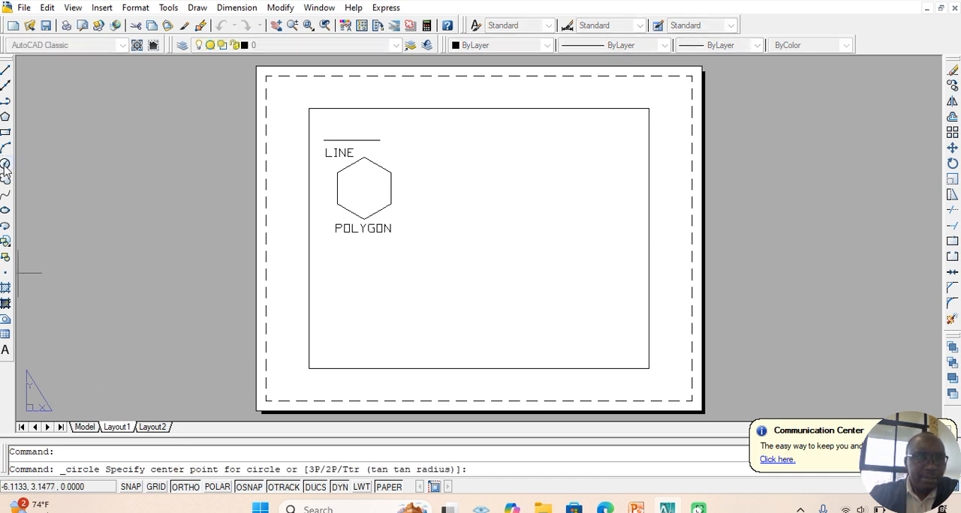
pyautogui.click(351, 284)
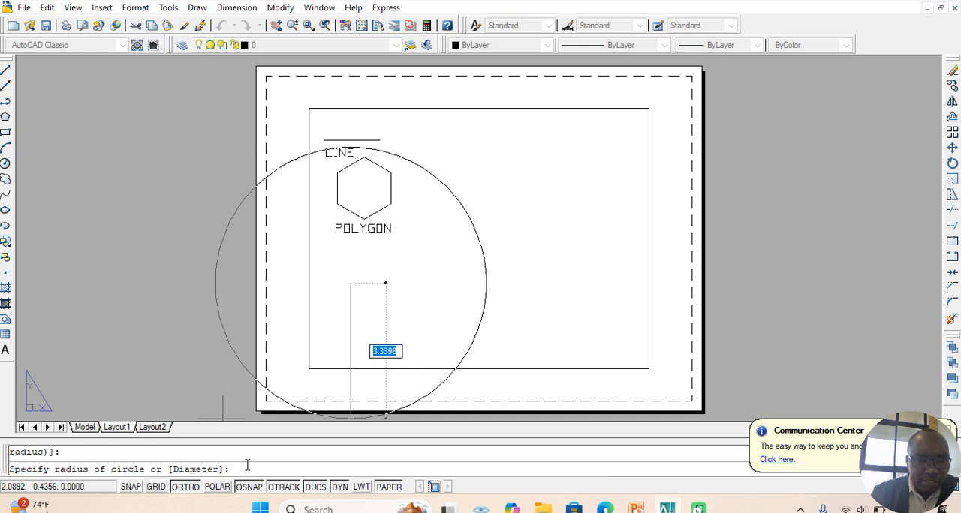
pyautogui.write('0.5')
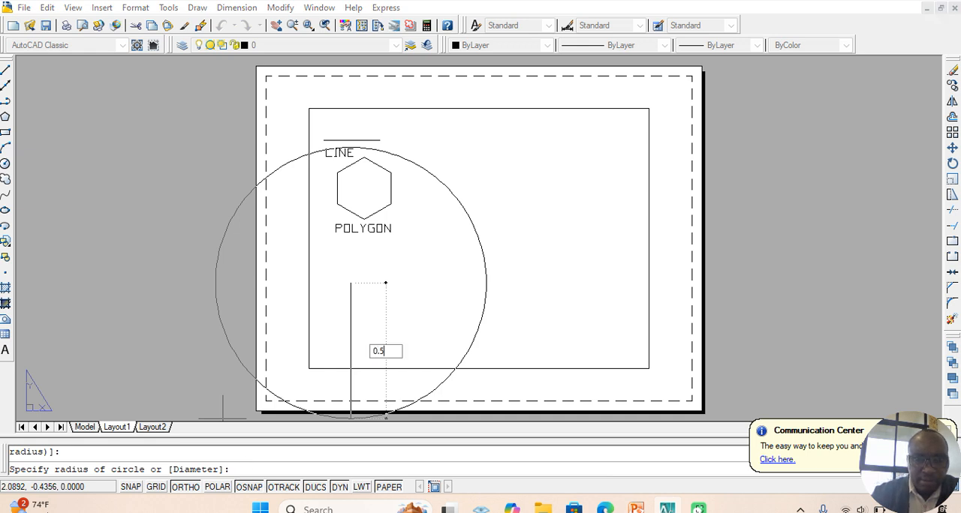
pyautogui.press('Return')
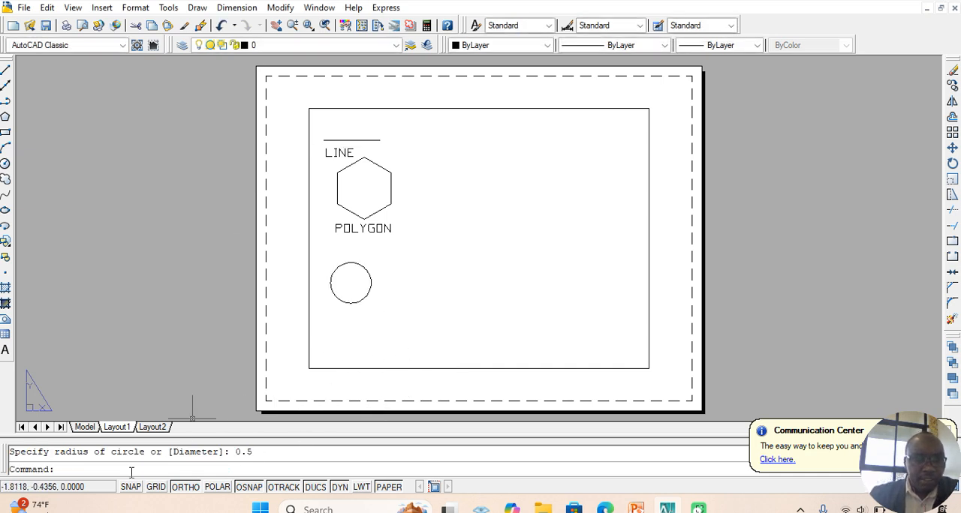
# Step: Add the single-line text CIRCLE,R=0.5 below the circle with the default height and rotation
pyautogui.write('DTEXT')
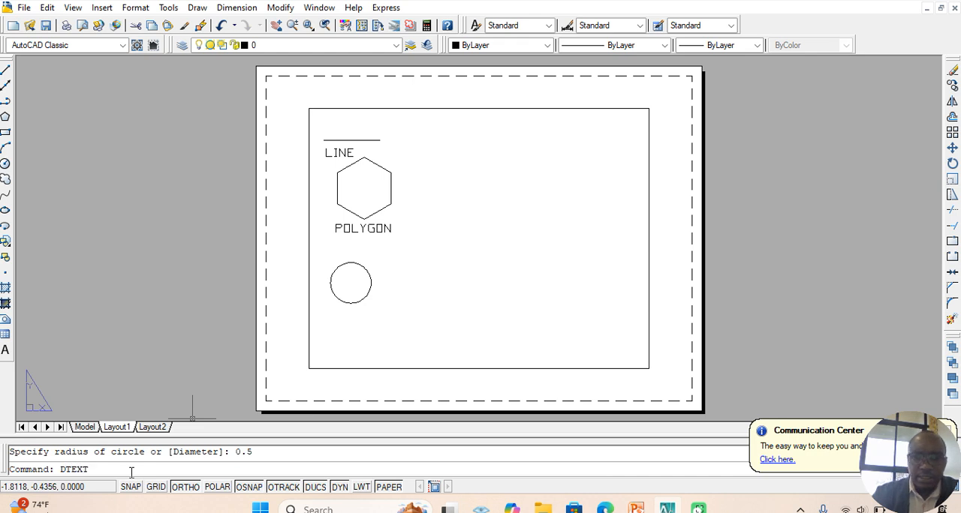
pyautogui.press('Return')
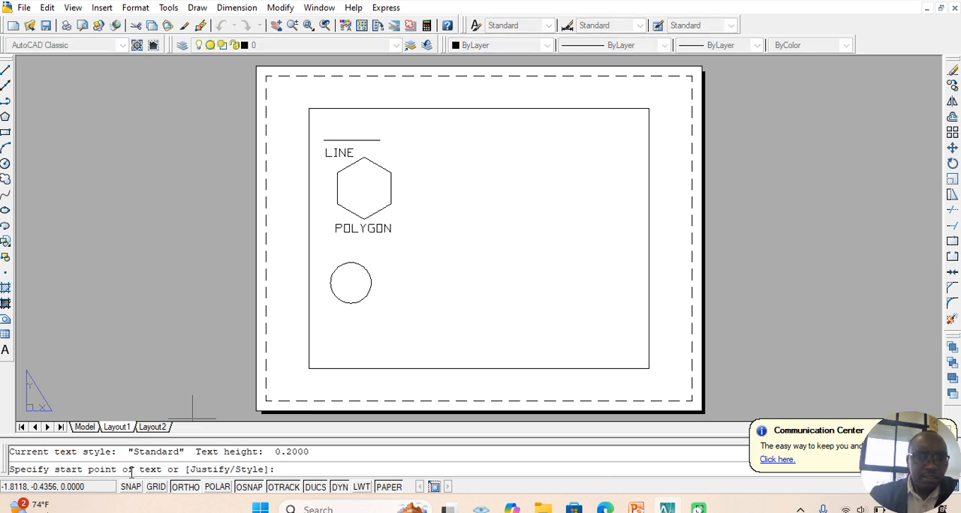
pyautogui.click(343, 325)
pyautogui.press('Return')
pyautogui.press('Return')
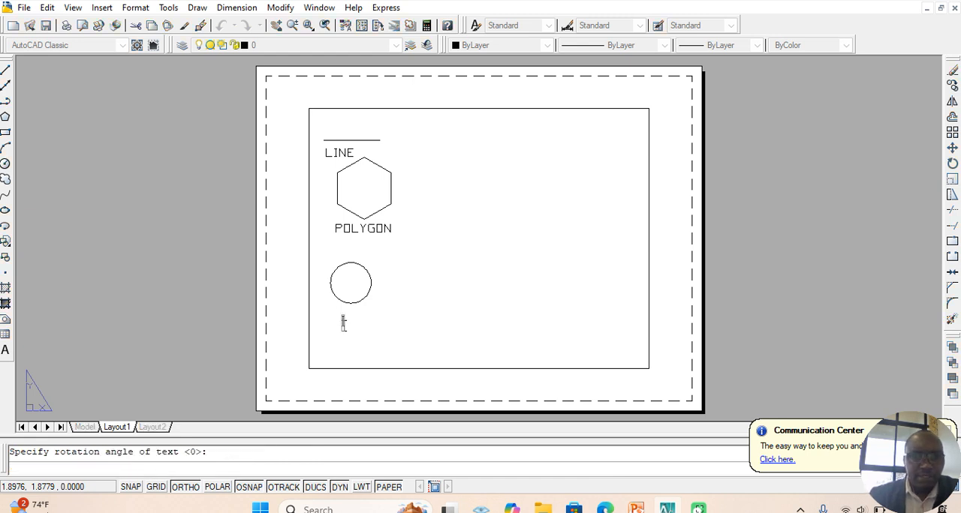
pyautogui.write('CIR')
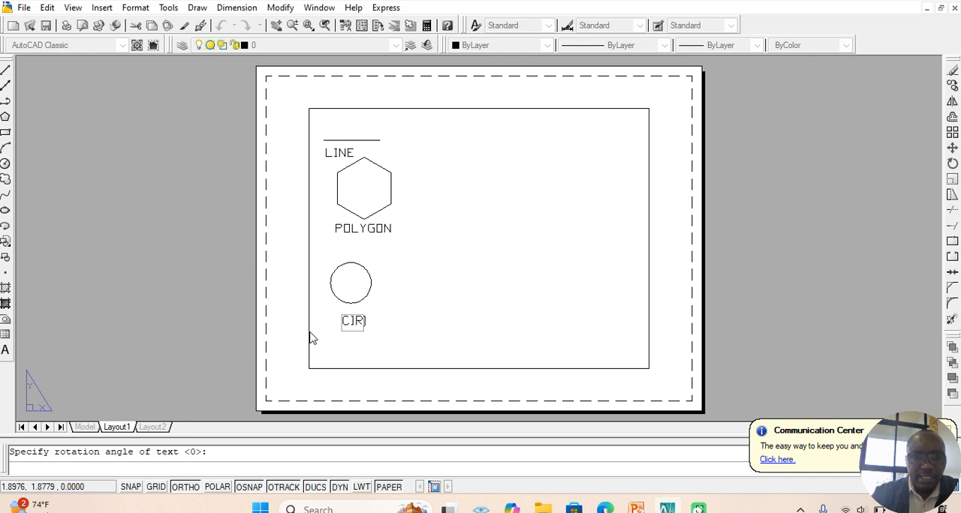
pyautogui.write('CLE,R=0.5')
pyautogui.click(498, 343)
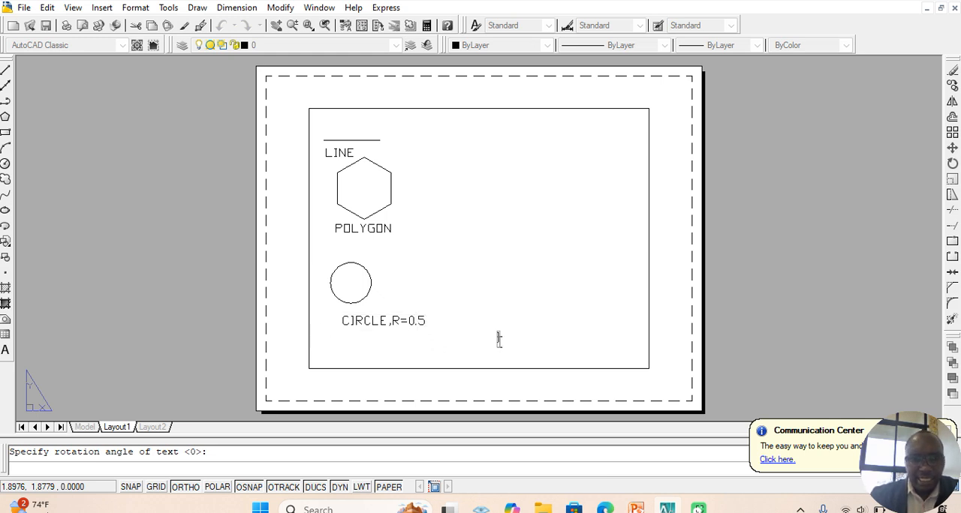
pyautogui.press('Return')
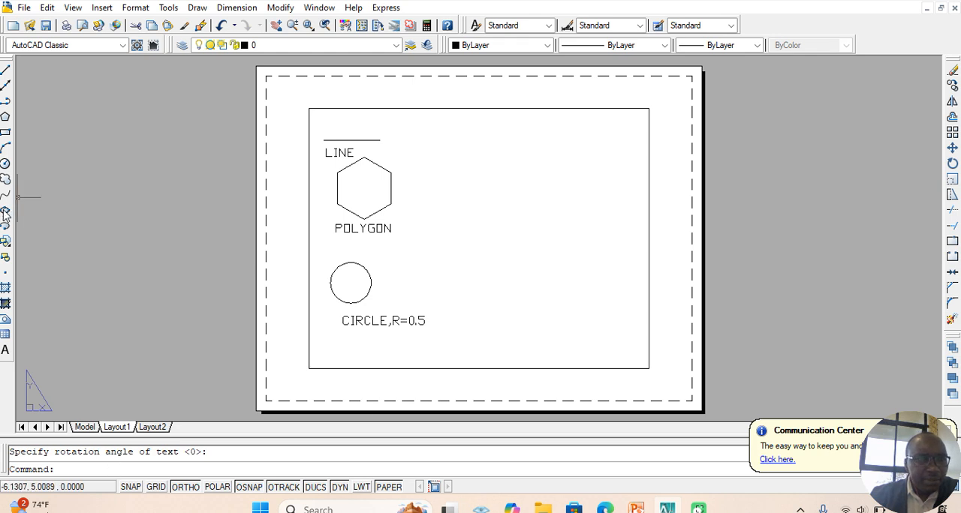
# Step: Draw a rectangle about 2.25 by 0.83 units in the upper-right part of the inner frame
pyautogui.click(6, 132)
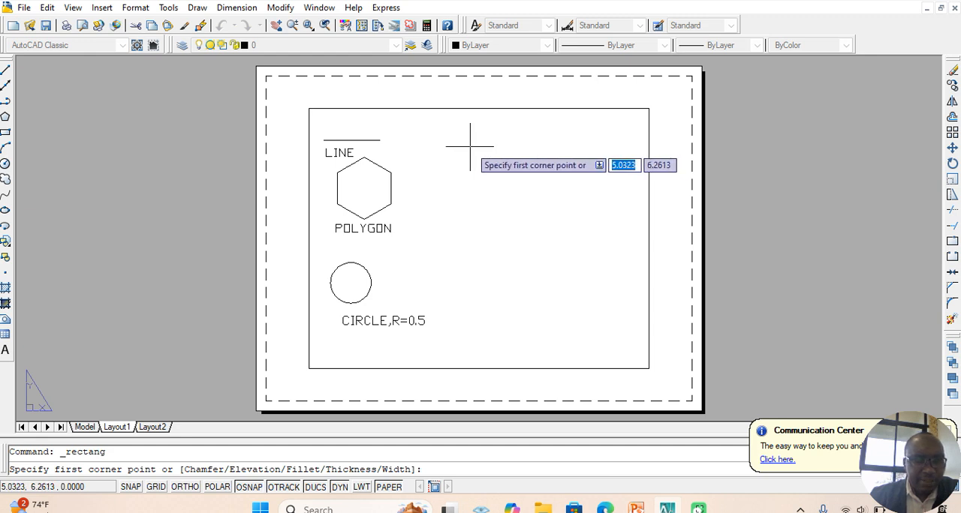
pyautogui.click(470, 147)
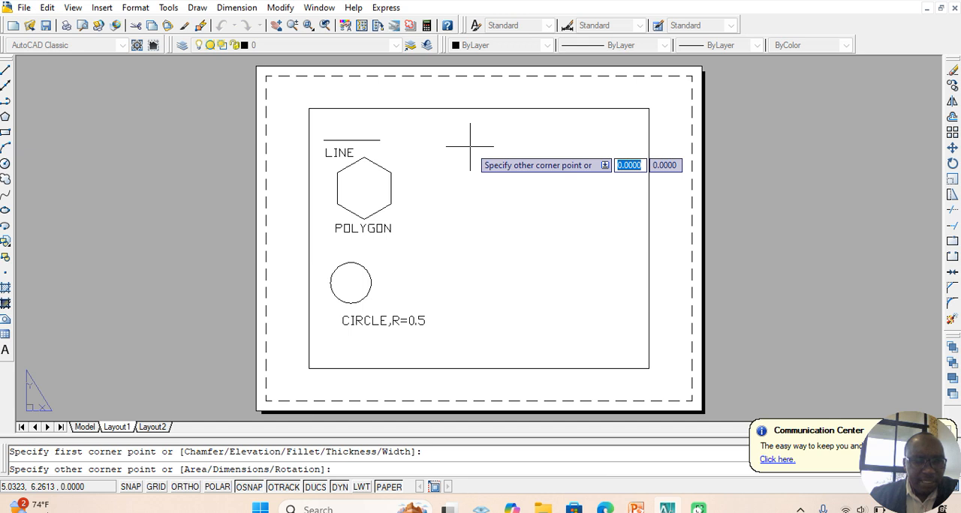
pyautogui.click(561, 181)
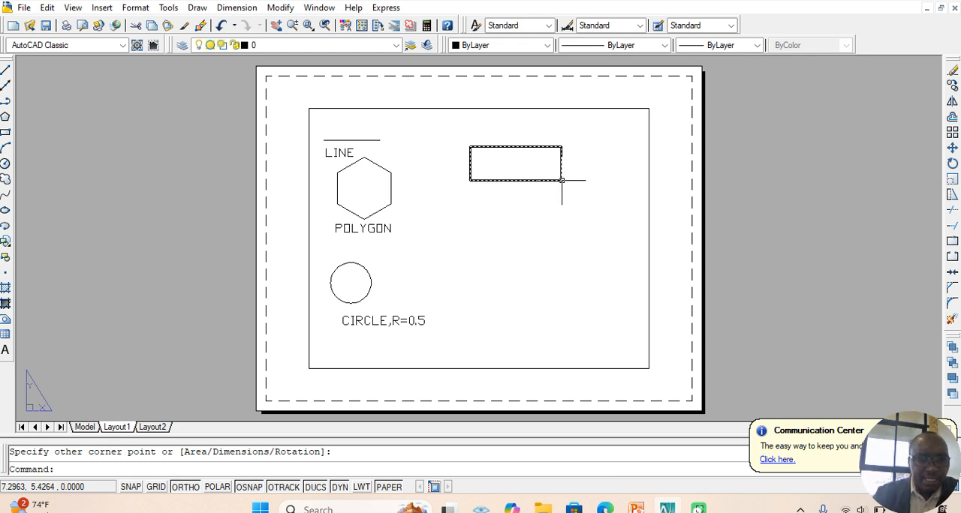
pyautogui.press('Return')
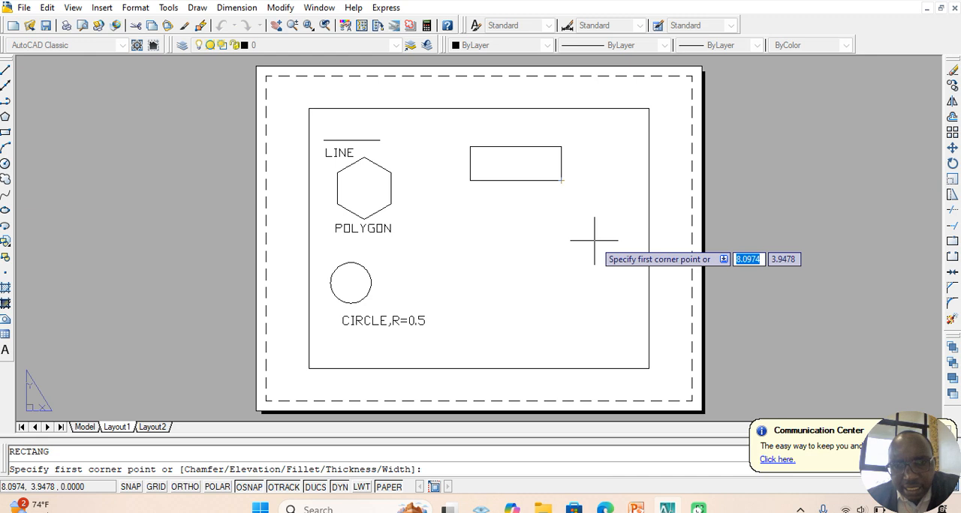
# Step: Add the single-line text RECTANGLE just below the rectangle with the default 0.2 height and 0 rotation
pyautogui.press('Escape')
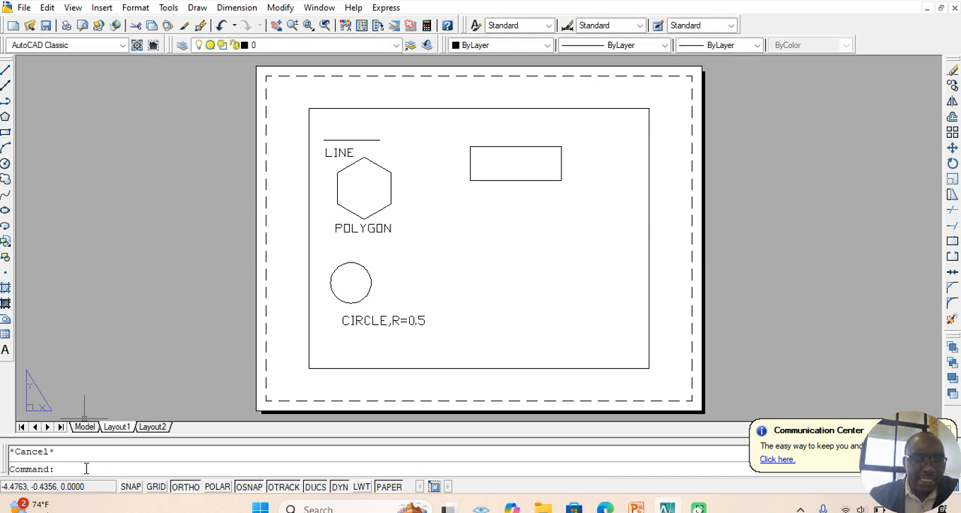
pyautogui.write('DTEXT')
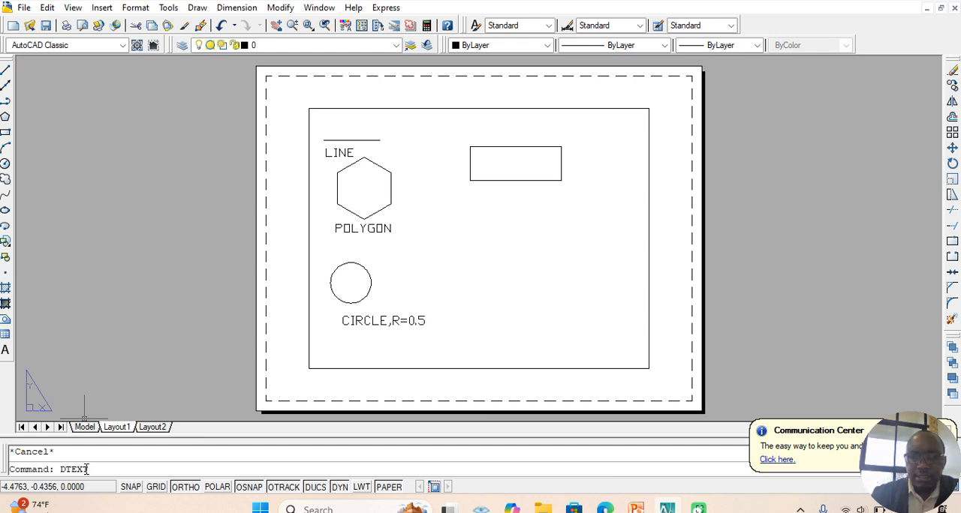
pyautogui.press('Return')
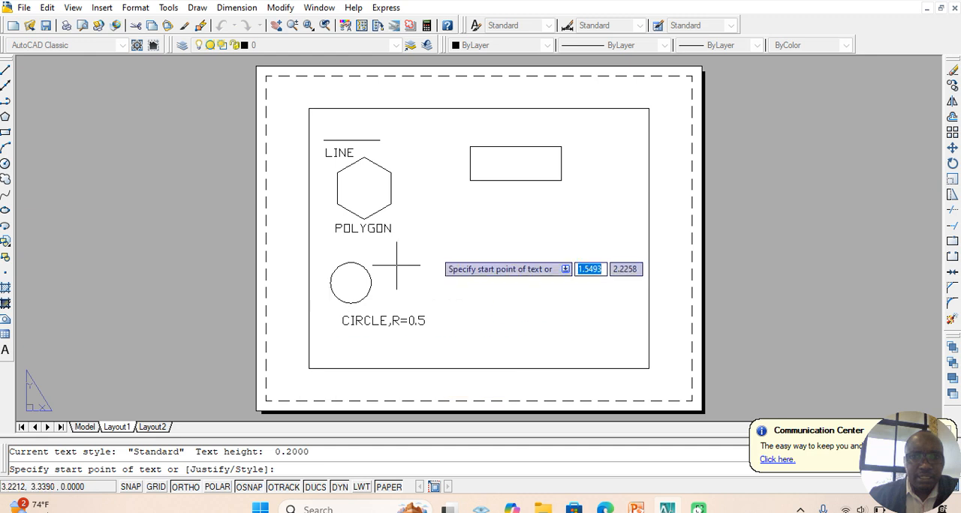
pyautogui.click(485, 201)
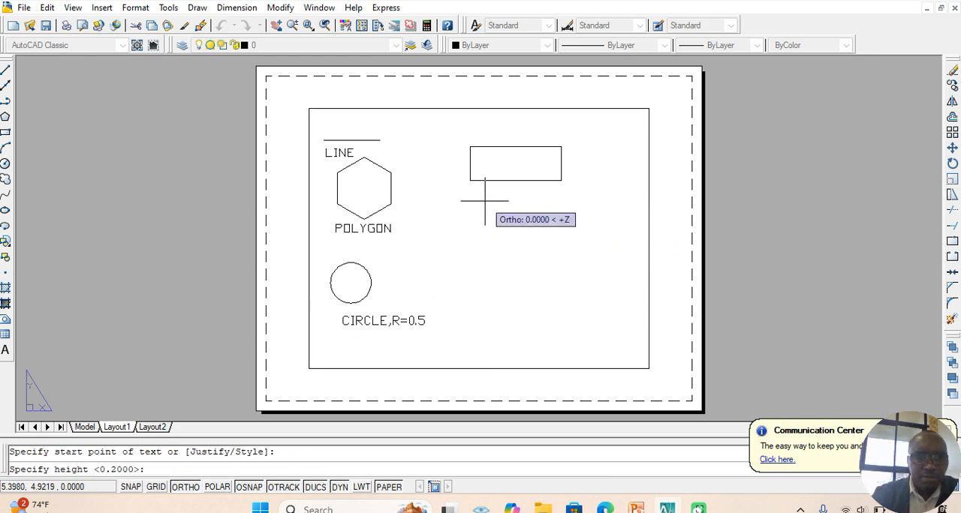
pyautogui.press('Return')
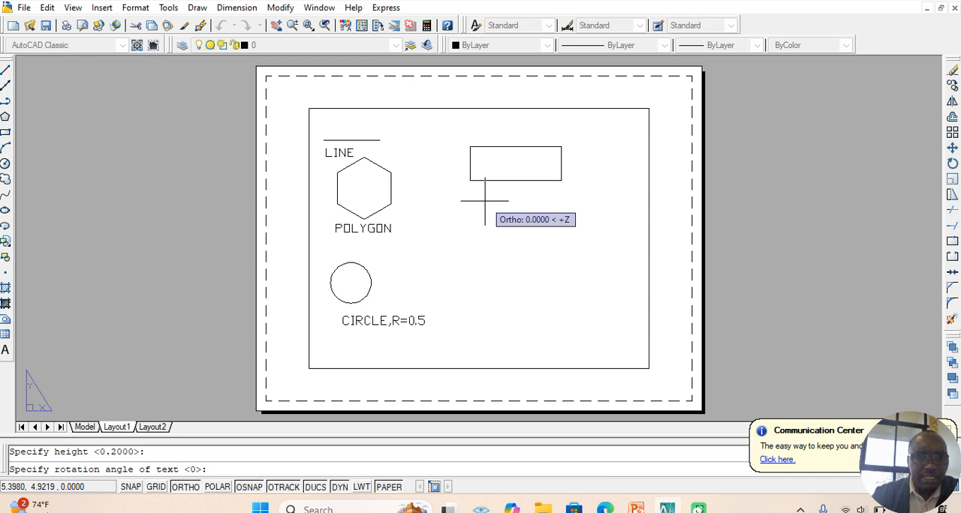
pyautogui.press('Return')
pyautogui.write('RECTANGLE')
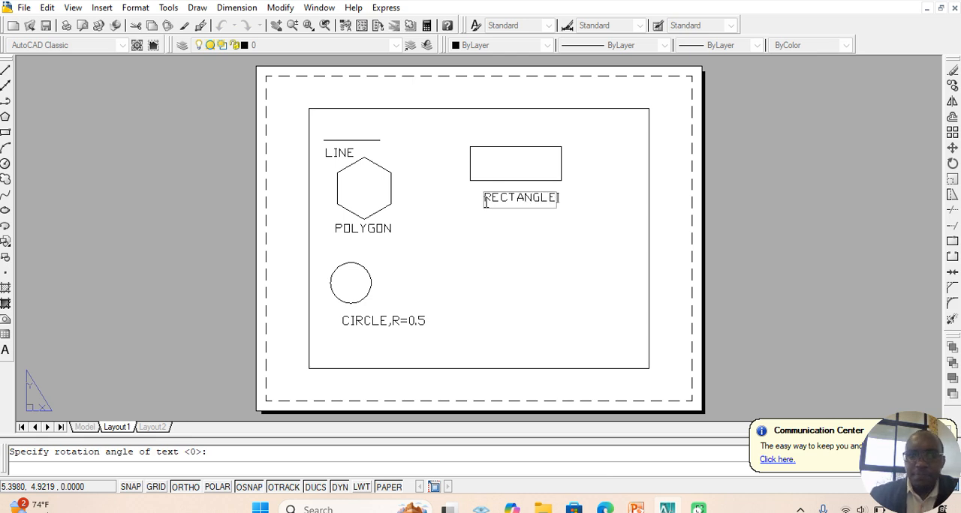
pyautogui.press('Return')
pyautogui.press('Return')
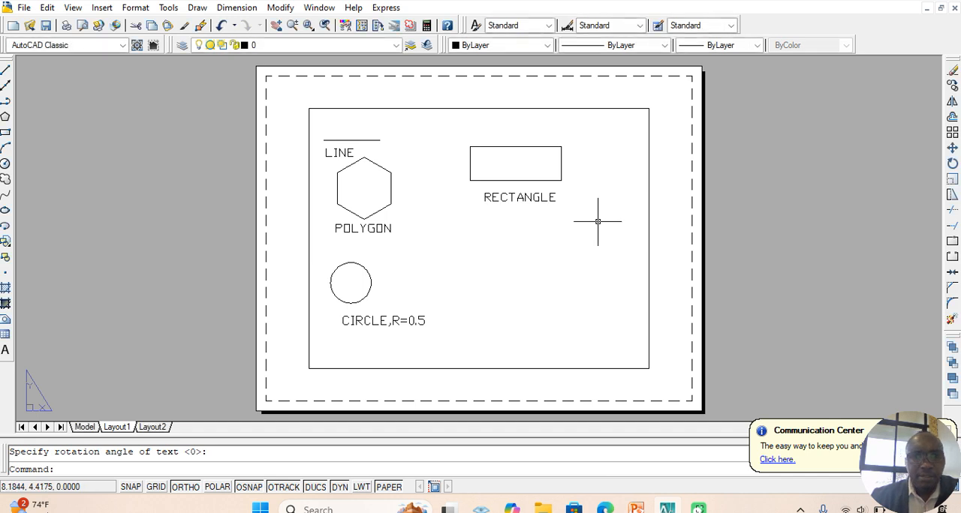
# Step: Draw an ellipse below the RECTANGLE label with a horizontal axis about 2.93 long and a vertical half-axis of about 1.01
pyautogui.click(5, 211)
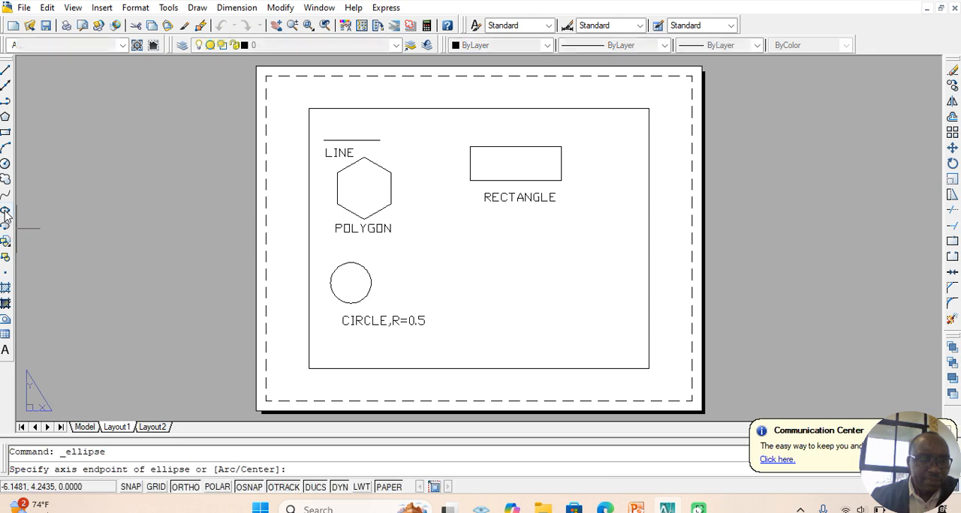
pyautogui.click(482, 259)
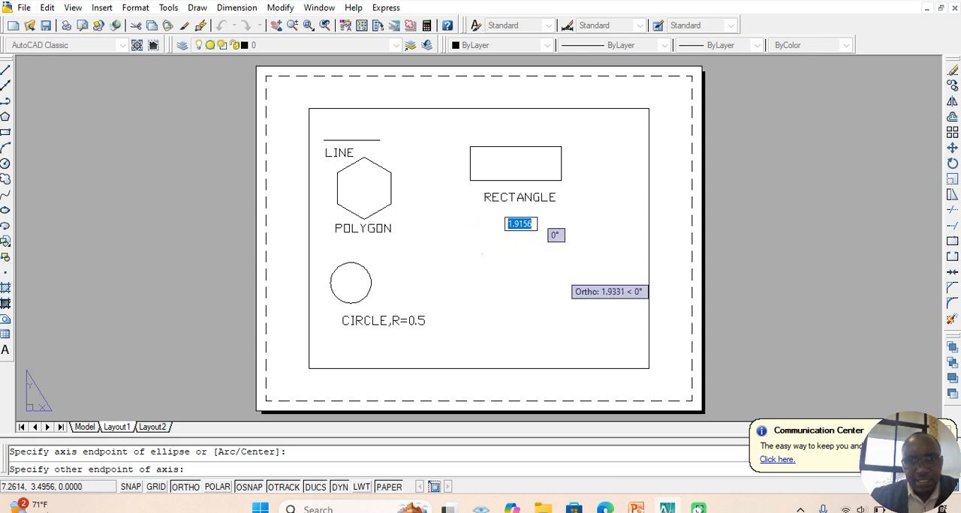
pyautogui.click(601, 291)
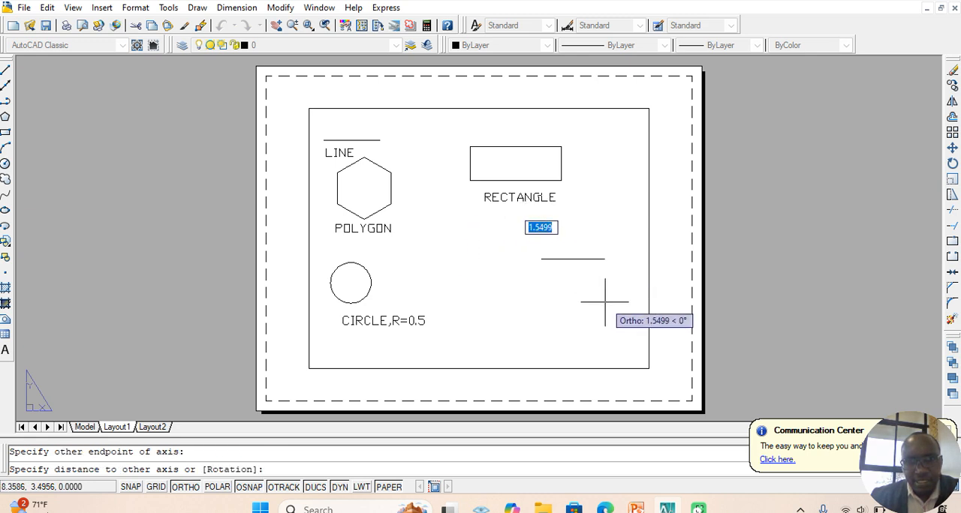
pyautogui.click(499, 248)
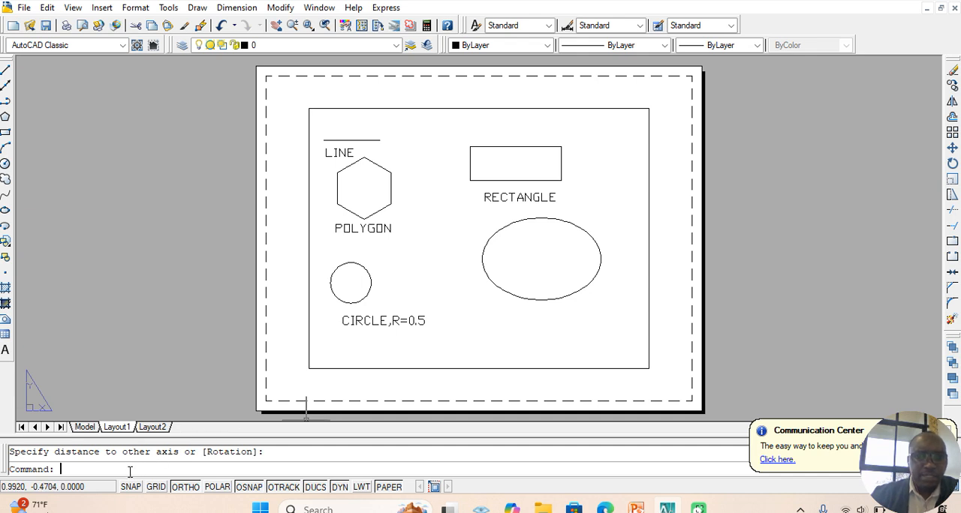
# Step: Add the single-line text ELLIPSE just below the ellipse with the default 0.2 height and 0 rotation
pyautogui.write('DTEXT')
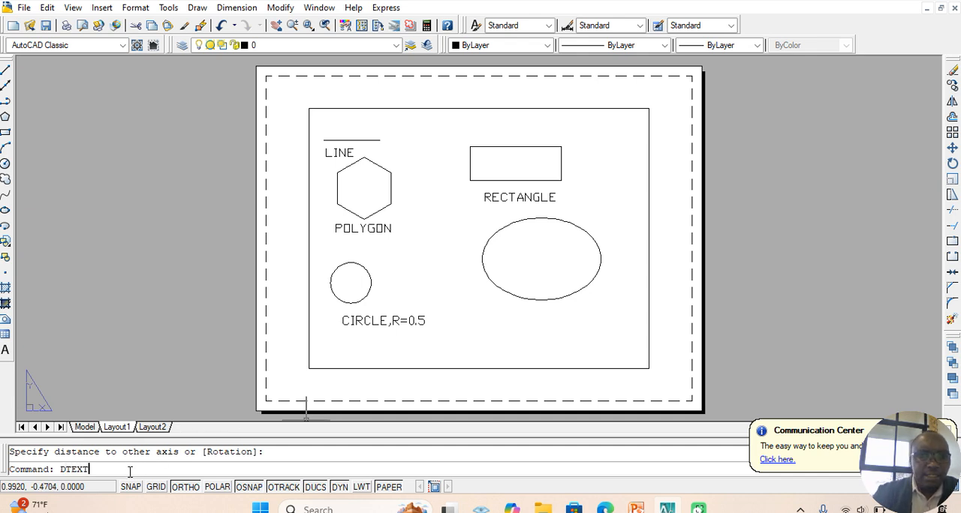
pyautogui.press('Return')
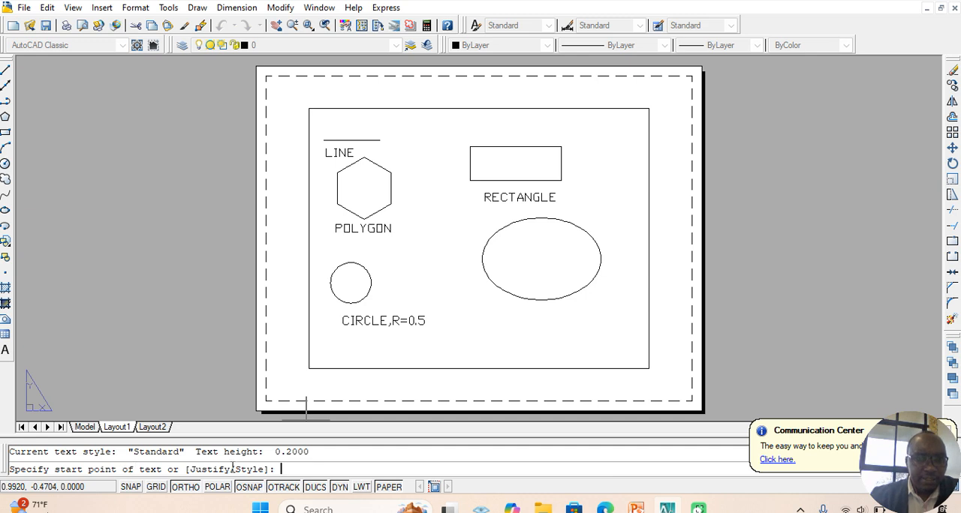
pyautogui.click(500, 322)
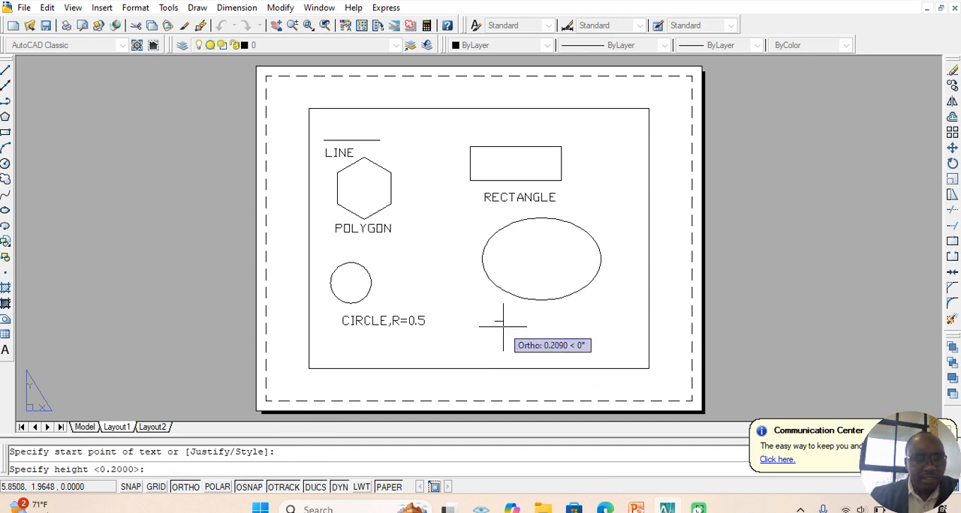
pyautogui.press('Return')
pyautogui.press('Return')
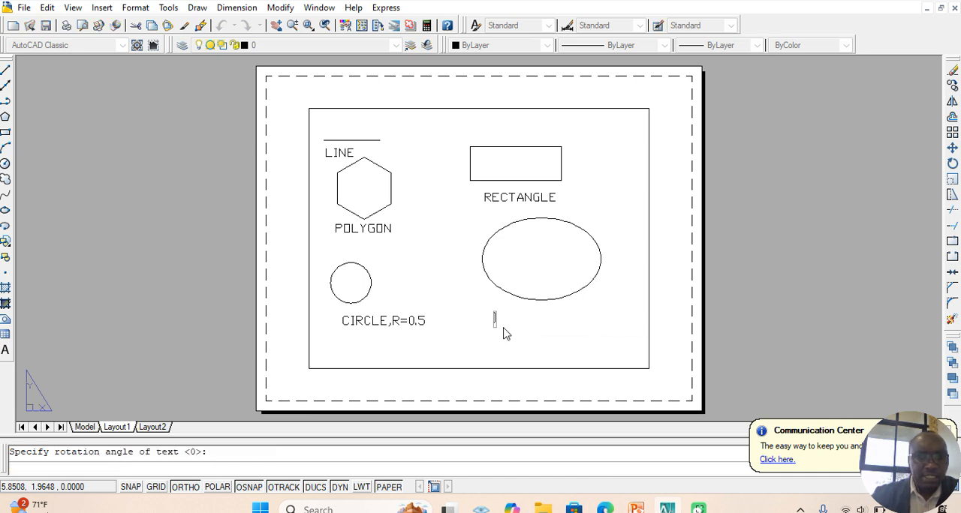
pyautogui.write('EL')
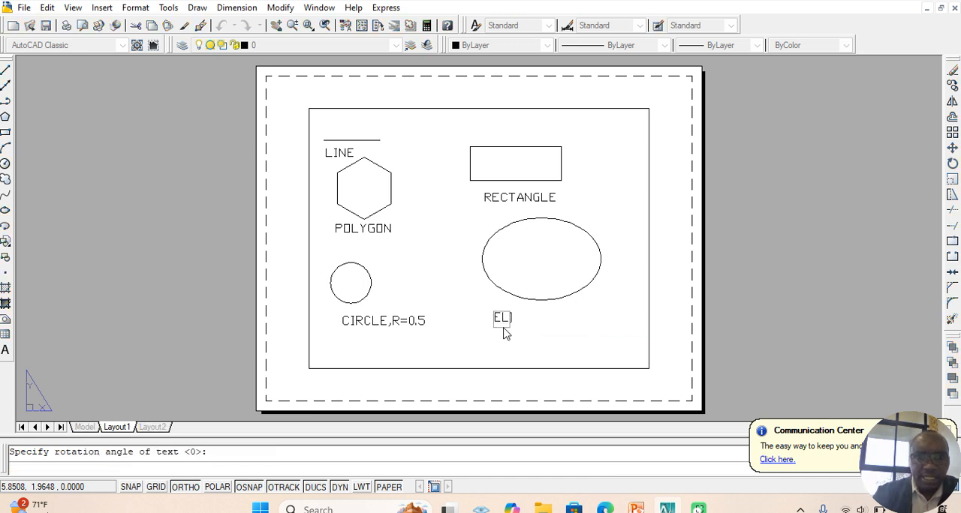
pyautogui.write('LIPSE')
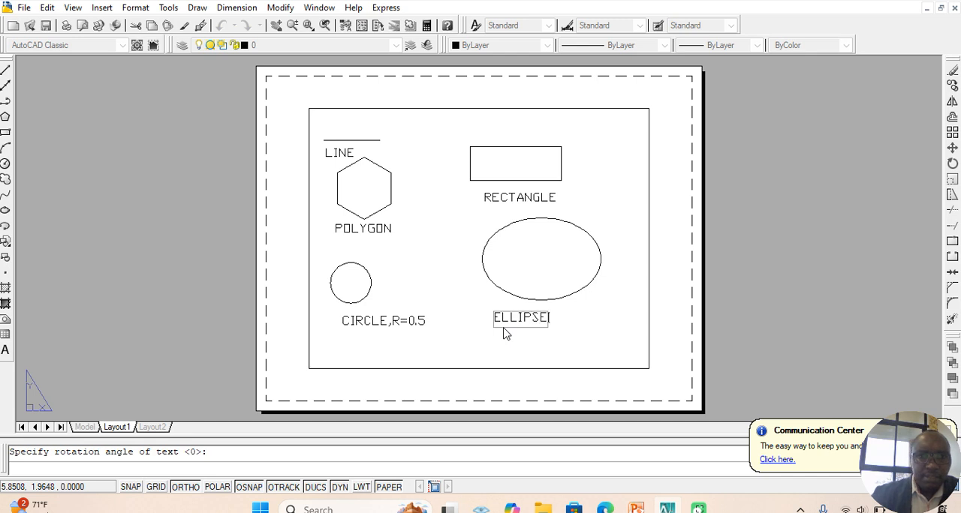
pyautogui.click(641, 337)
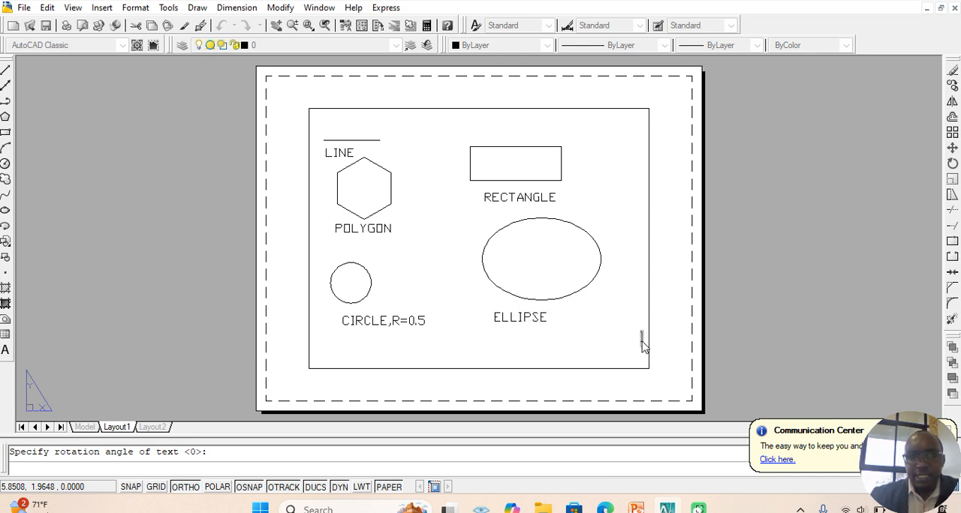
pyautogui.press('Return')
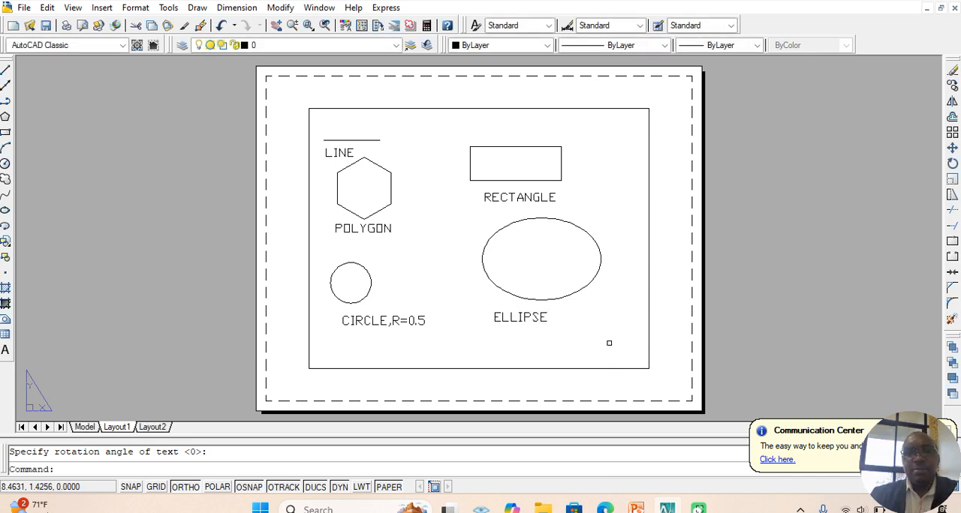